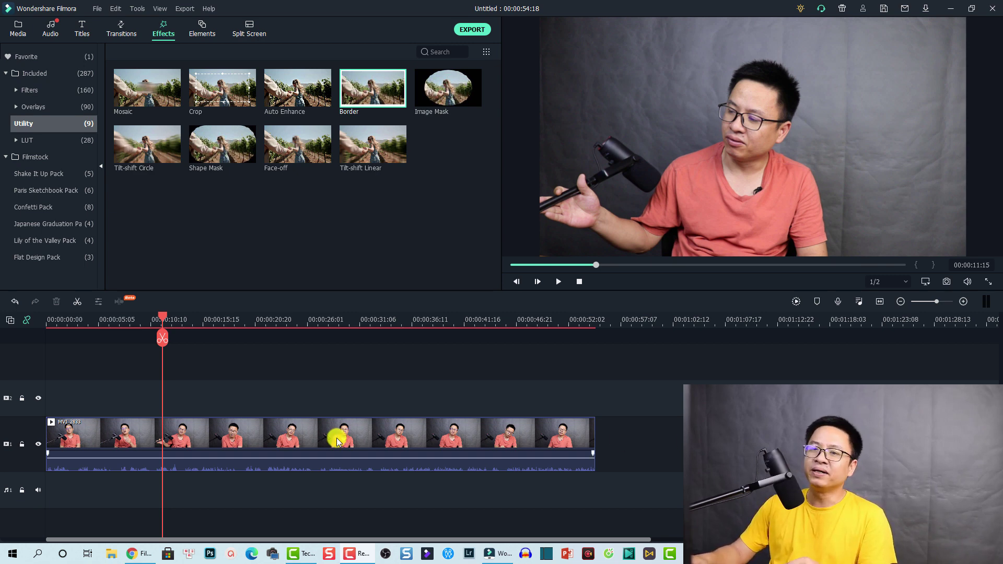
- Shrink the talking-head video clip proportionally so it sits in the lower-right corner of the video frame
{"action": "left_click", "coordinate": [62, 323]}
{"action": "left_click", "coordinate": [88, 436]}
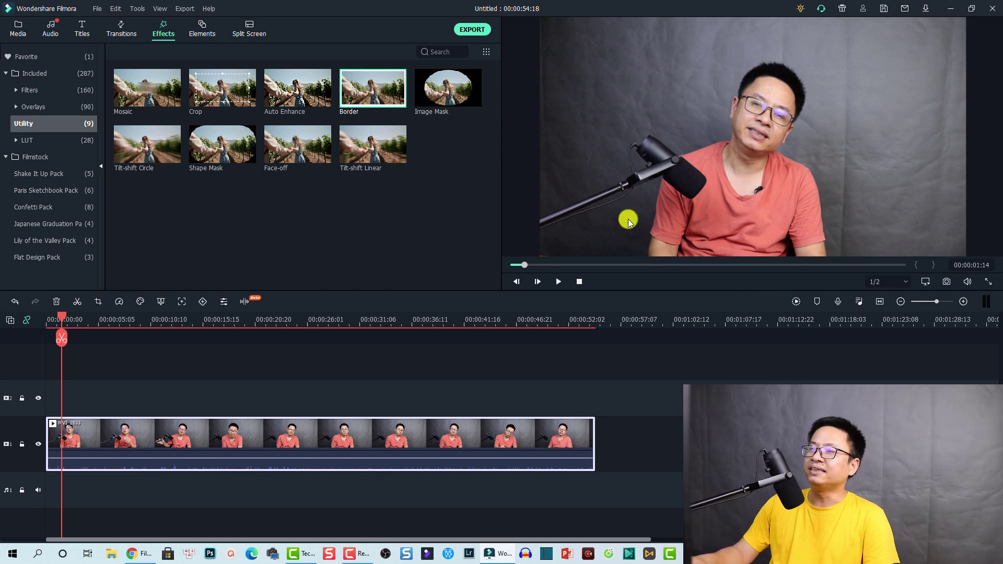
{"action": "left_click", "coordinate": [692, 136]}
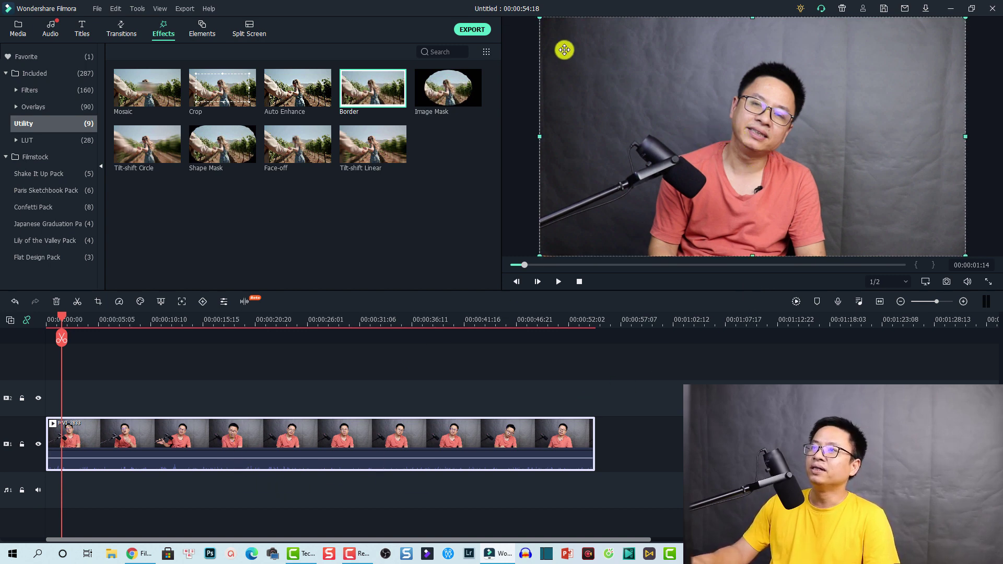
{"action": "left_click_drag", "start_coordinate": [539, 19], "coordinate": [805, 166]}
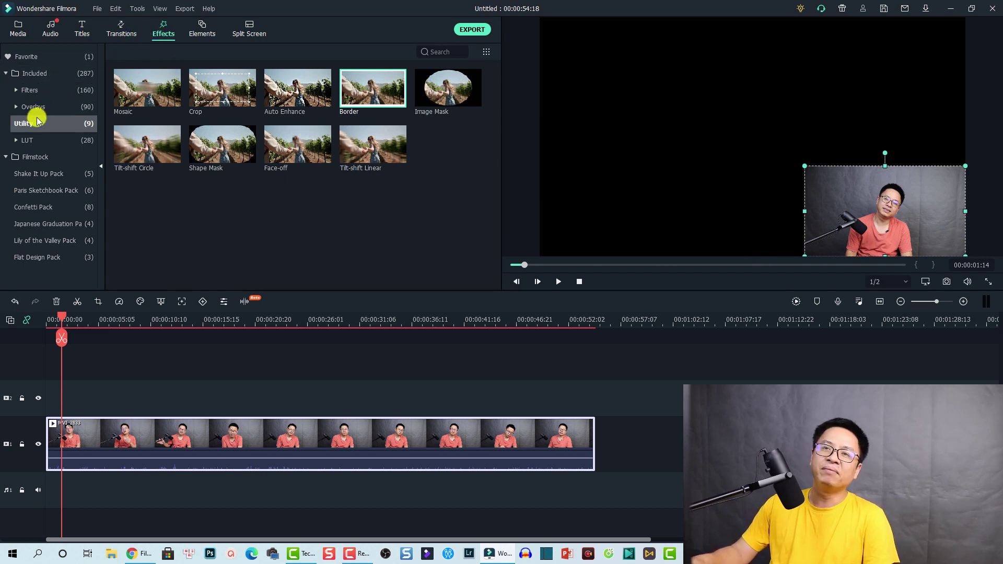
- Apply the Image Mask effect from the included Utility effects to the talking-head clip
{"action": "left_click", "coordinate": [28, 74]}
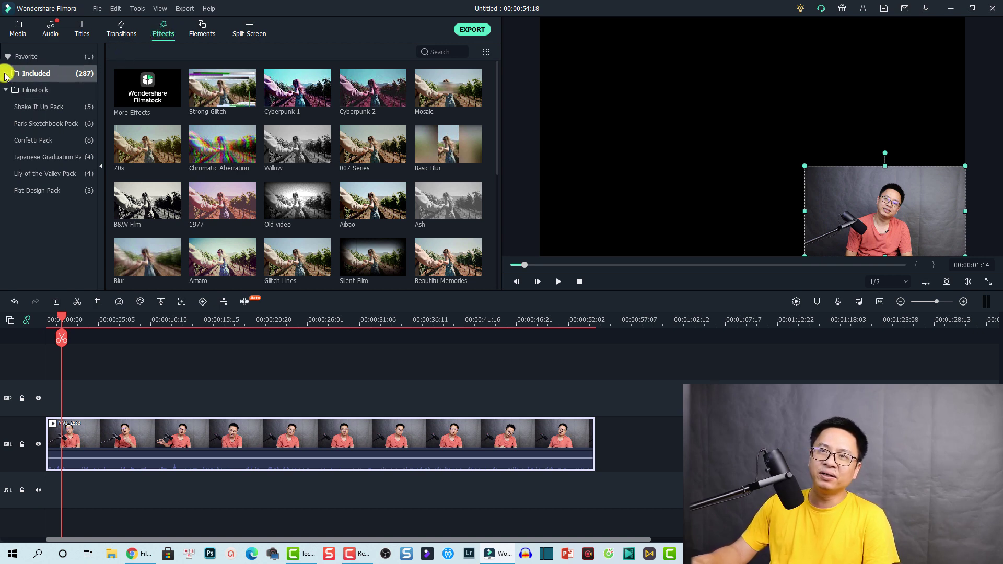
{"action": "left_click", "coordinate": [5, 74]}
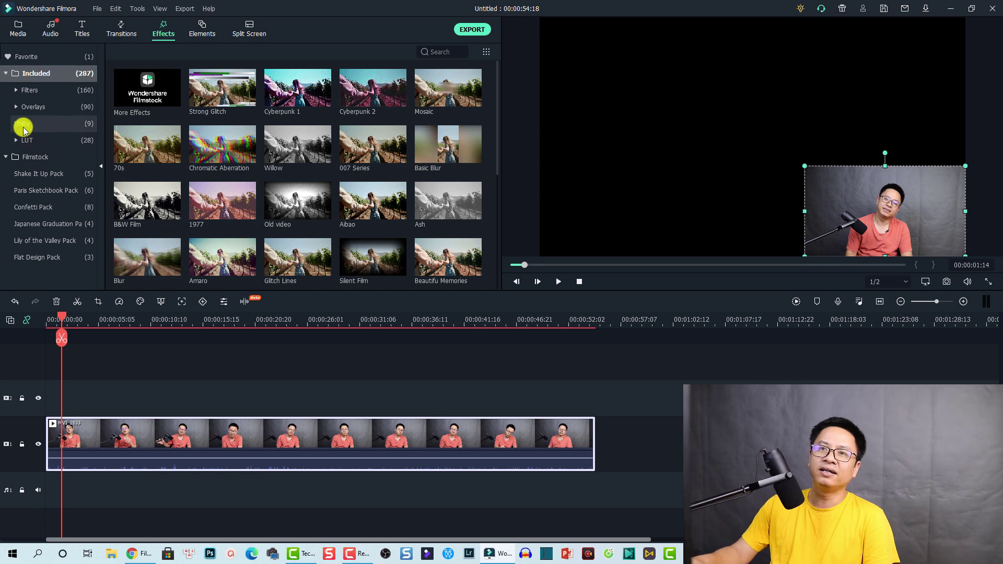
{"action": "left_click", "coordinate": [23, 124]}
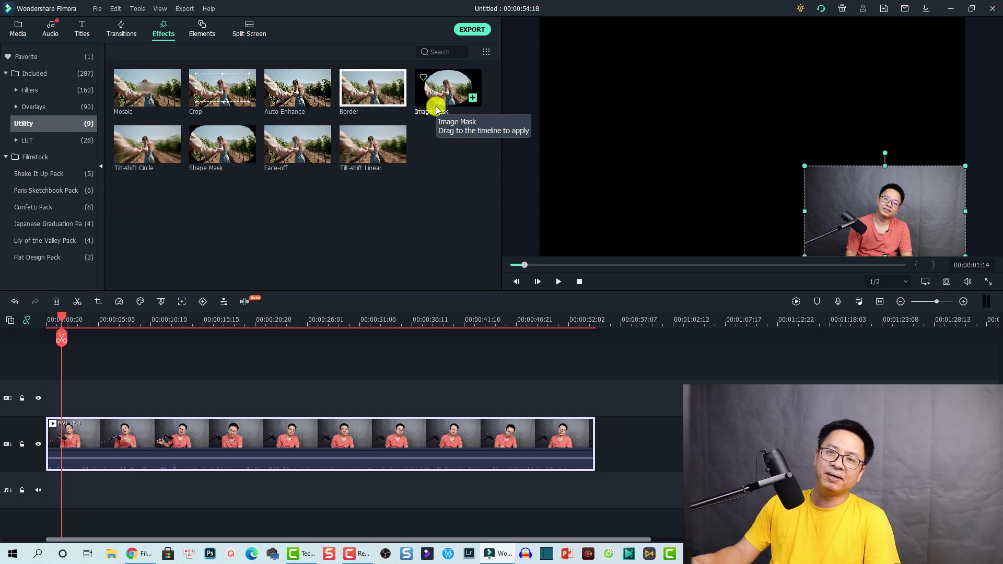
{"action": "left_click", "coordinate": [207, 168]}
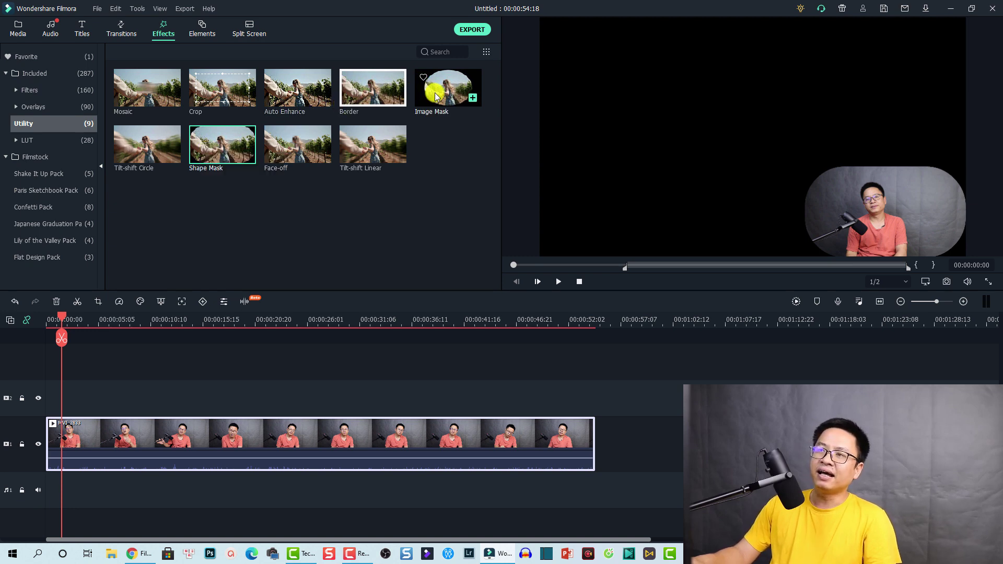
{"action": "left_click_drag", "start_coordinate": [436, 97], "coordinate": [100, 424]}
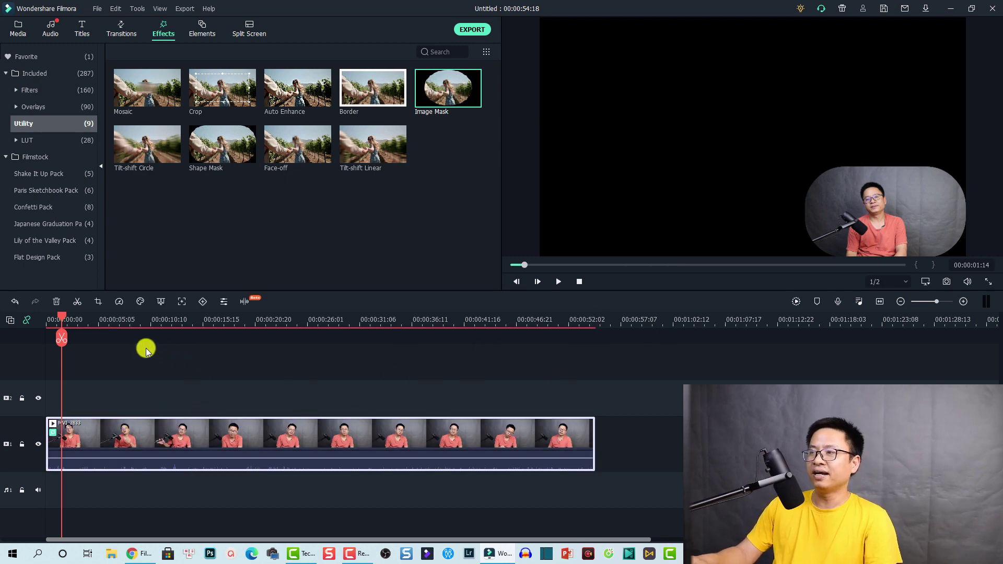
- Adjust the clip's image mask to a width of 84 and an X offset of -25, and apply the settings
{"action": "left_click", "coordinate": [125, 322]}
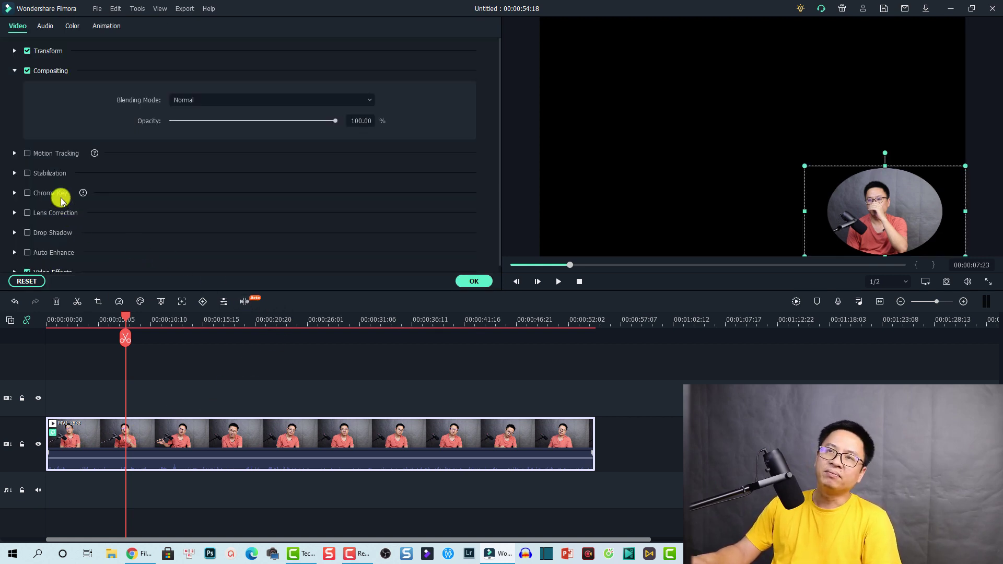
{"action": "scroll", "coordinate": [43, 216], "scroll_direction": "down", "scroll_amount": 1}
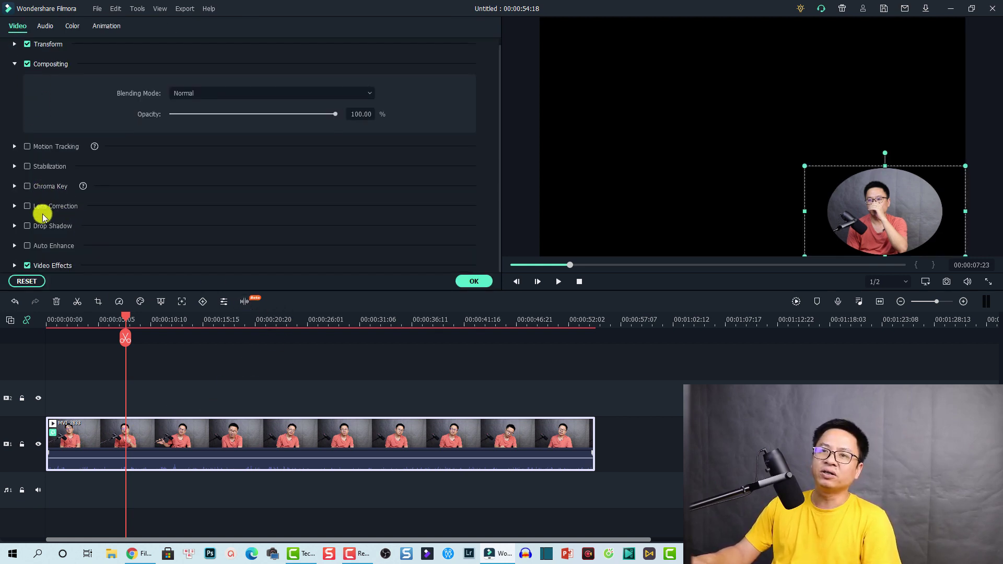
{"action": "left_click", "coordinate": [13, 267]}
{"action": "scroll", "coordinate": [220, 230], "scroll_direction": "down", "scroll_amount": 5}
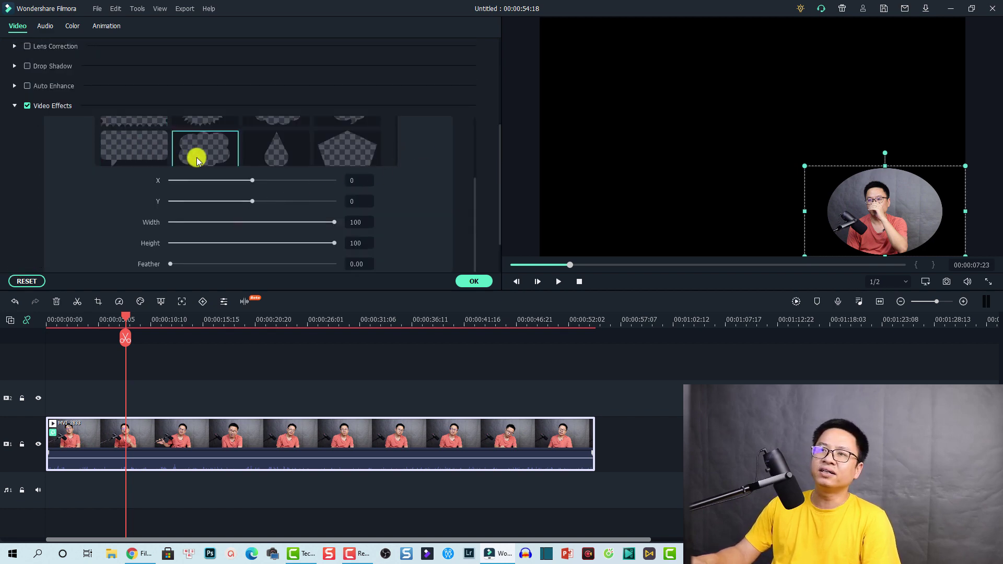
{"action": "scroll", "coordinate": [219, 160], "scroll_direction": "up", "scroll_amount": 5}
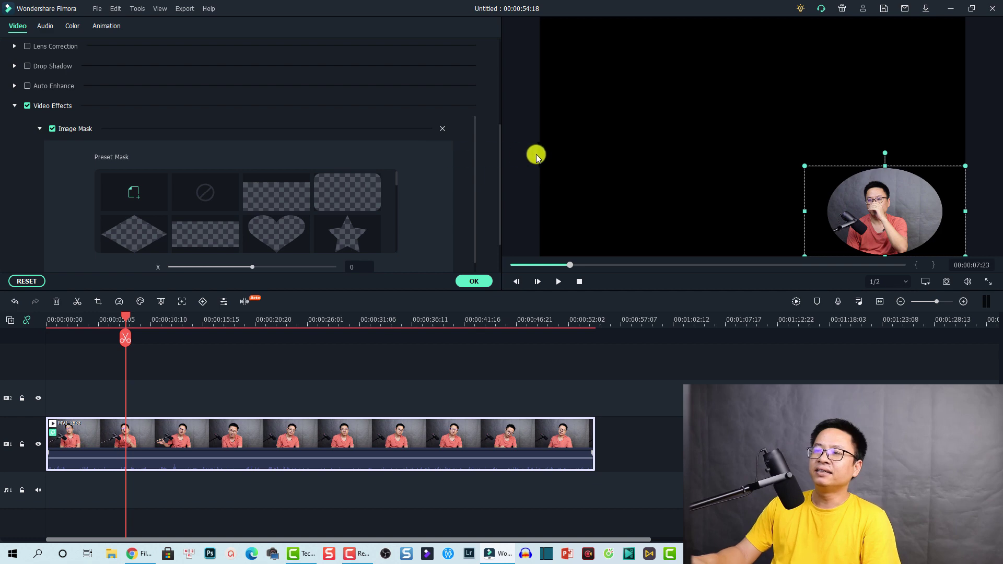
{"action": "scroll", "coordinate": [475, 149], "scroll_direction": "down", "scroll_amount": 5}
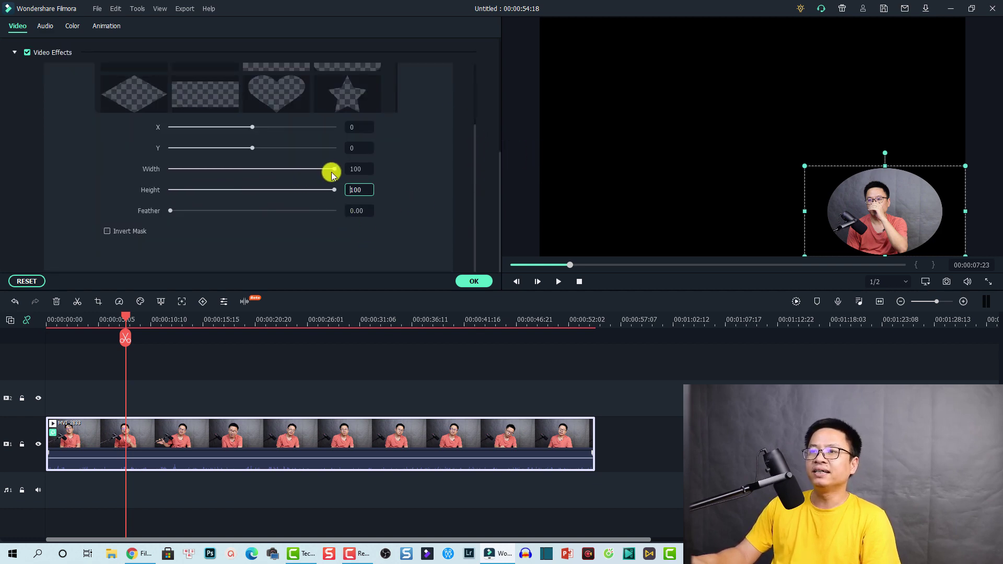
{"action": "left_click_drag", "start_coordinate": [334, 174], "coordinate": [308, 174]}
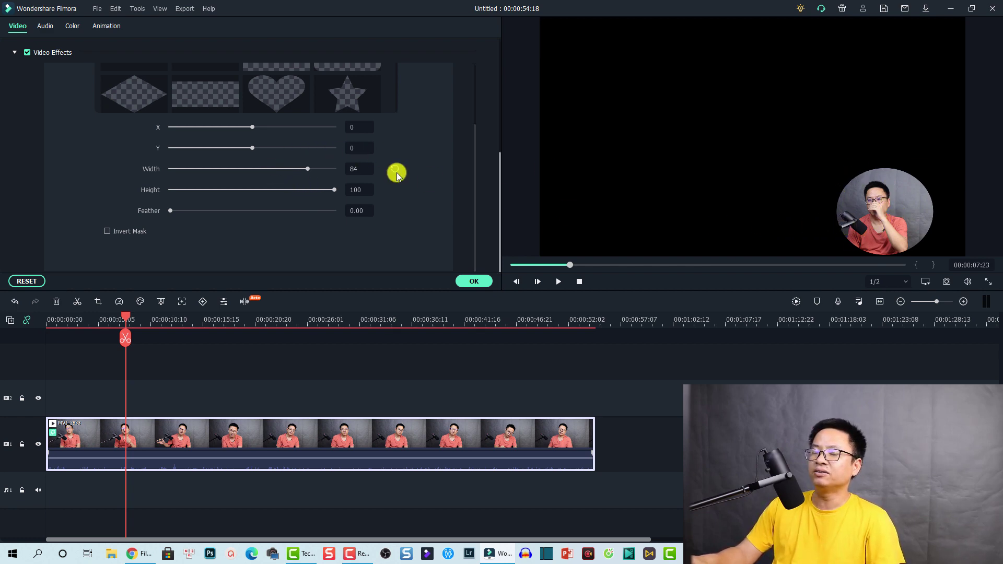
{"action": "left_click_drag", "start_coordinate": [252, 128], "coordinate": [249, 127]}
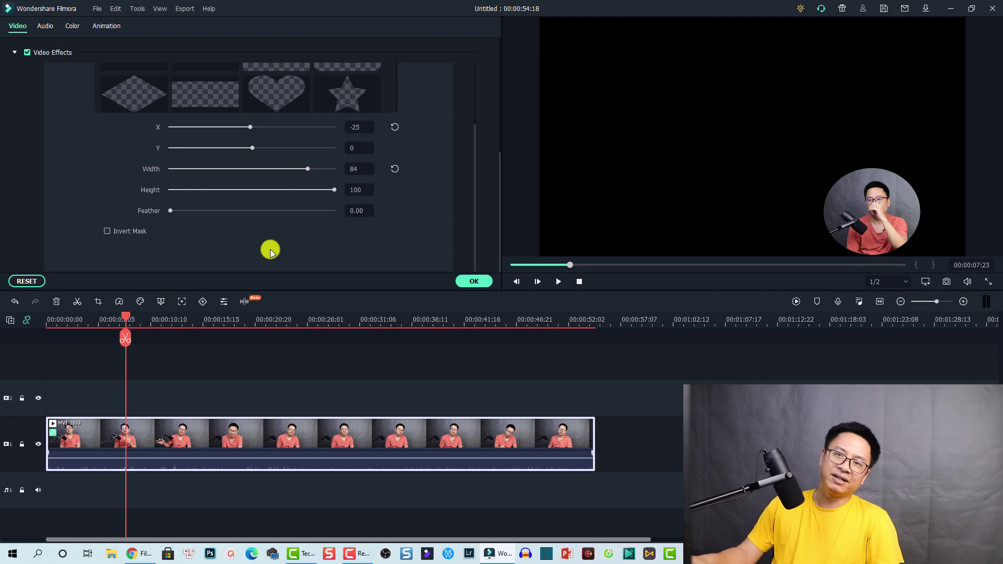
{"action": "left_click", "coordinate": [472, 283]}
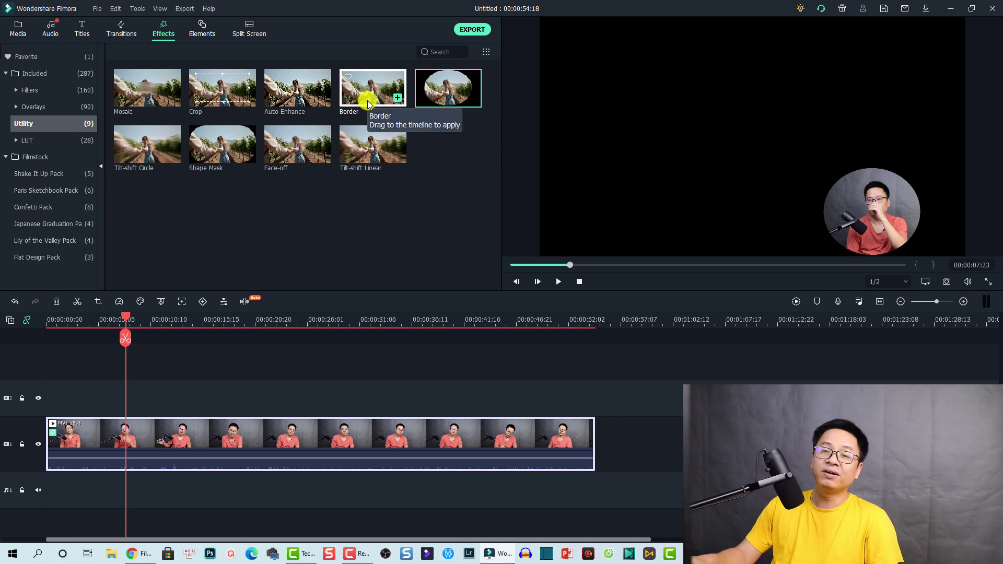
- Add the Border utility effect to the masked clip and set the border's start color to bright green
{"action": "left_click_drag", "start_coordinate": [368, 100], "coordinate": [140, 434]}
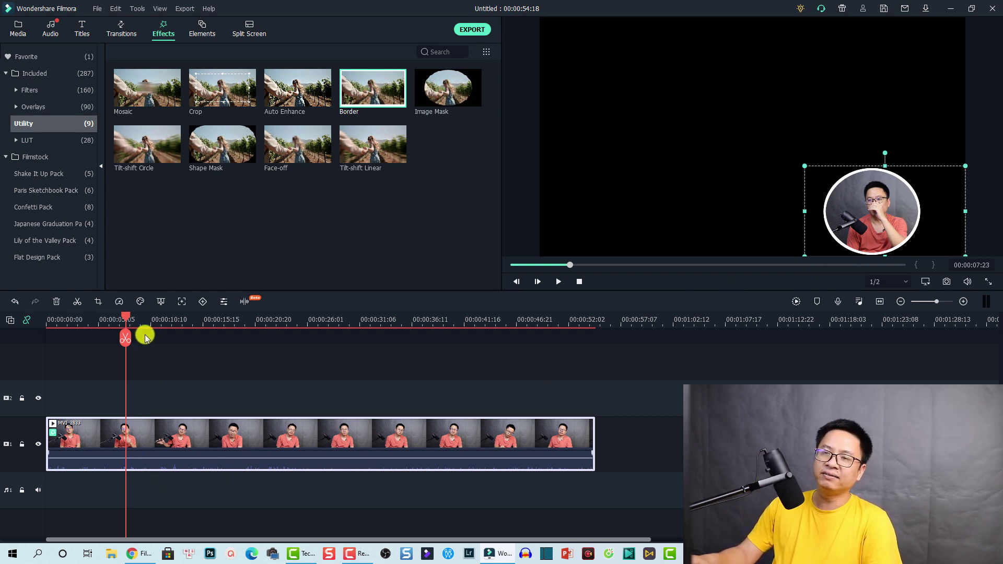
{"action": "double_click", "coordinate": [158, 447]}
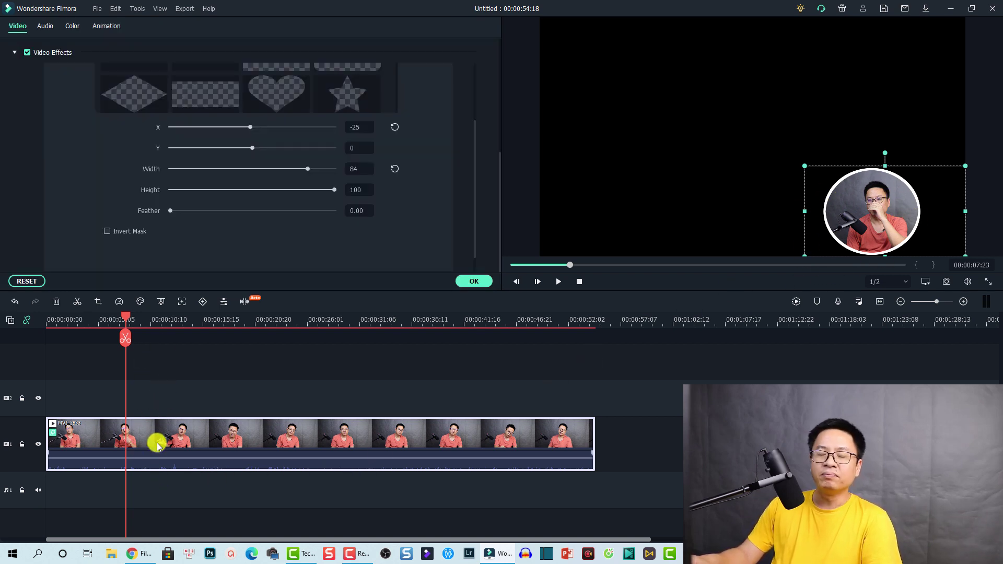
{"action": "scroll", "coordinate": [149, 168], "scroll_direction": "down", "scroll_amount": 1}
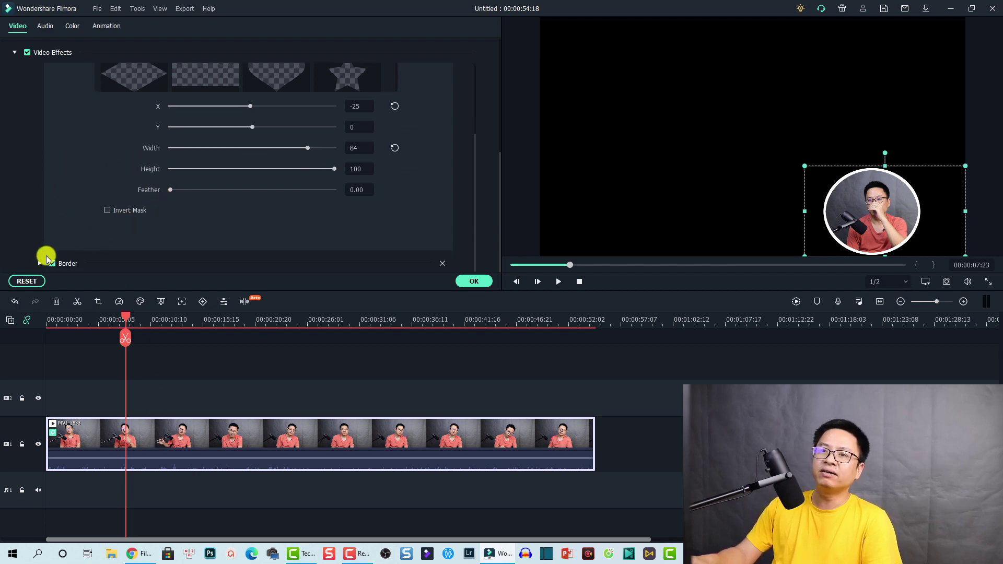
{"action": "left_click", "coordinate": [38, 265]}
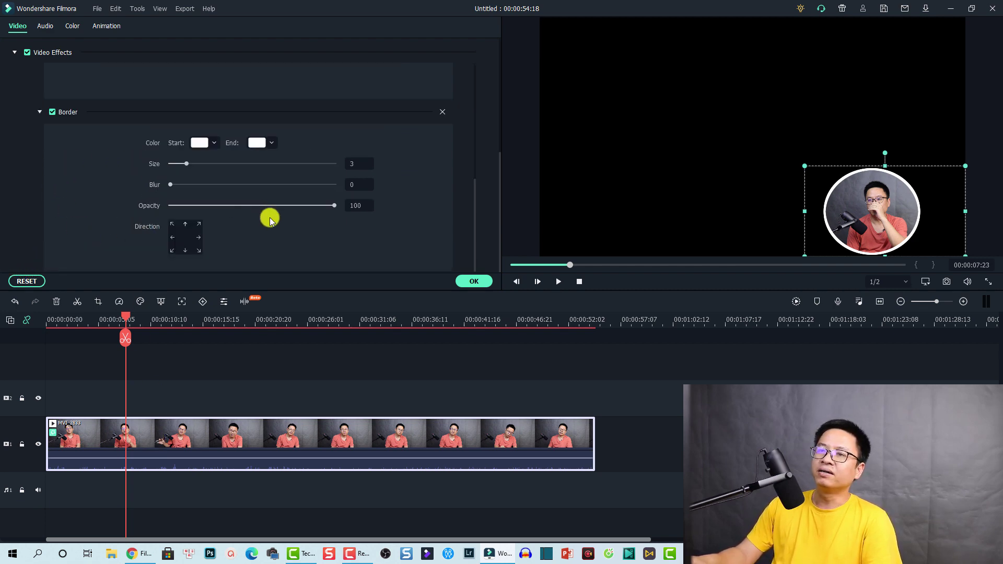
{"action": "left_click", "coordinate": [213, 144]}
{"action": "left_click", "coordinate": [219, 217]}
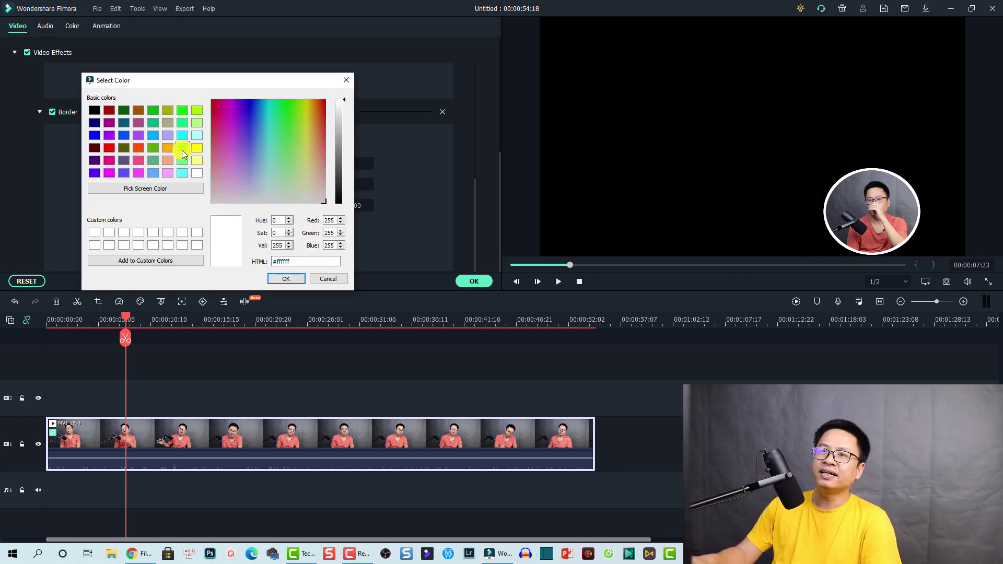
{"action": "left_click", "coordinate": [181, 152]}
{"action": "left_click", "coordinate": [328, 278]}
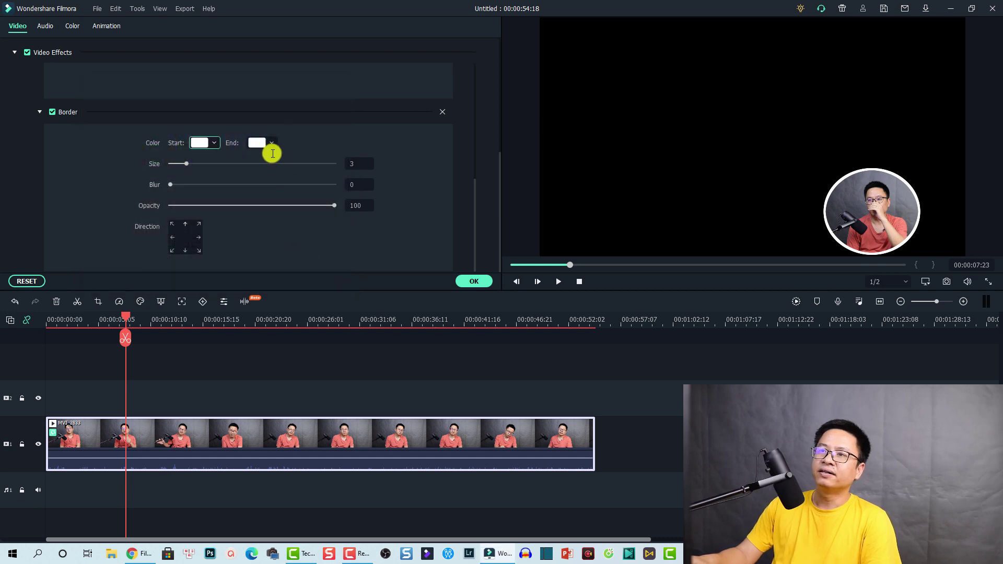
- Set the border's end color to the same bright green and slightly reduce the border size
{"action": "left_click", "coordinate": [269, 144]}
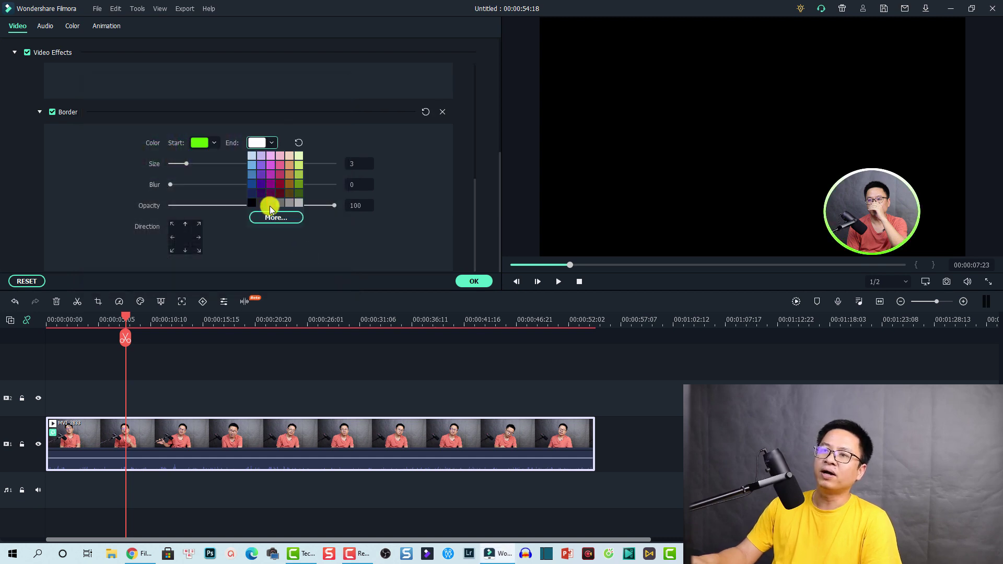
{"action": "left_click", "coordinate": [270, 217]}
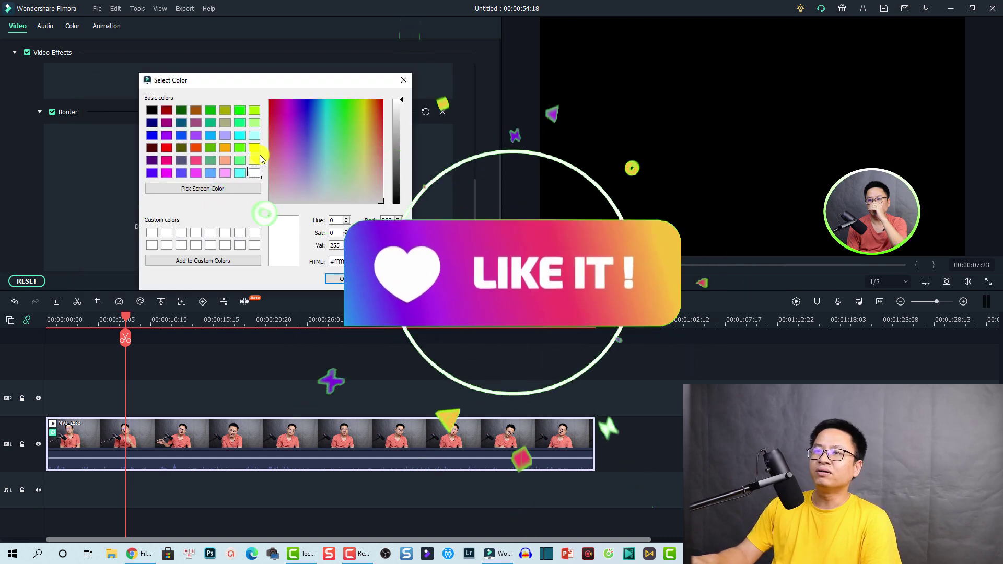
{"action": "left_click", "coordinate": [241, 147]}
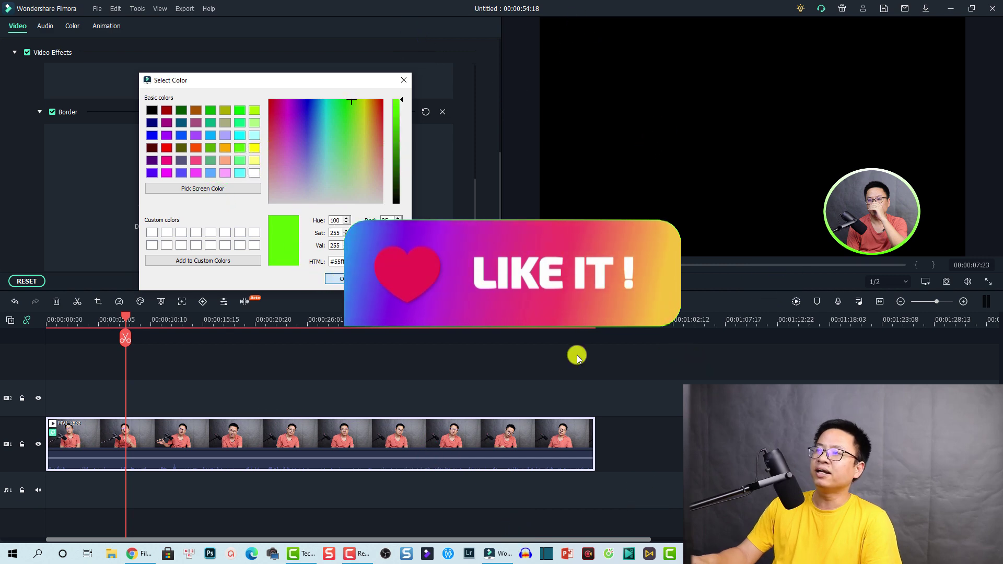
{"action": "key", "text": "Return"}
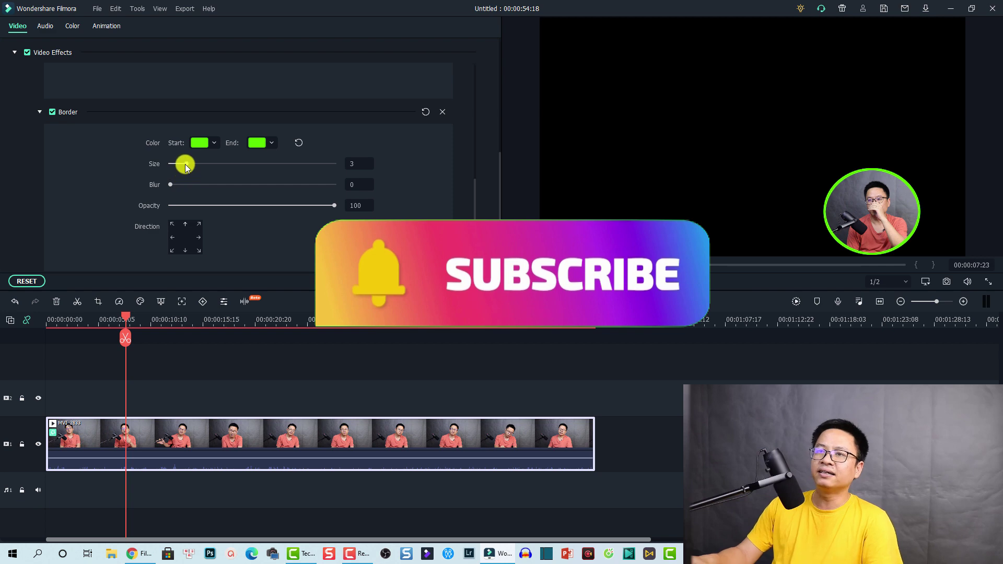
{"action": "left_click_drag", "start_coordinate": [184, 165], "coordinate": [181, 165]}
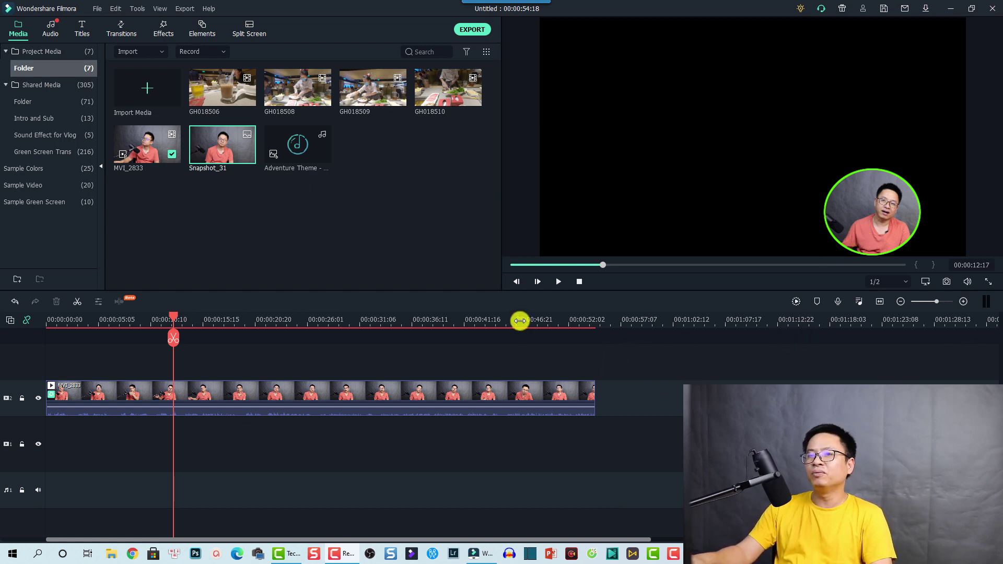
- Place Snapshot_31 as the background on the track beneath the circular clip, spanning the clip's full length
{"action": "left_click_drag", "start_coordinate": [223, 165], "coordinate": [594, 444]}
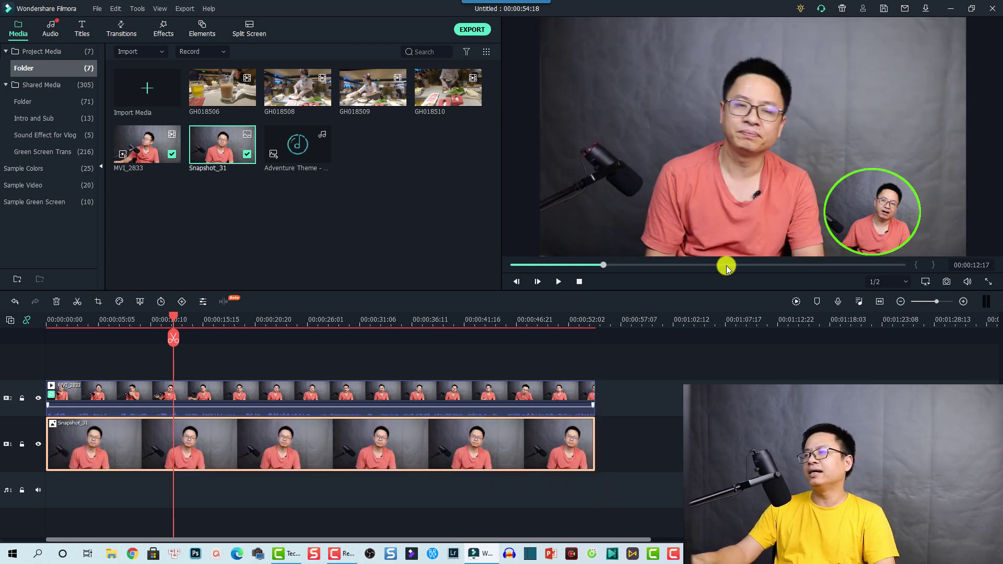